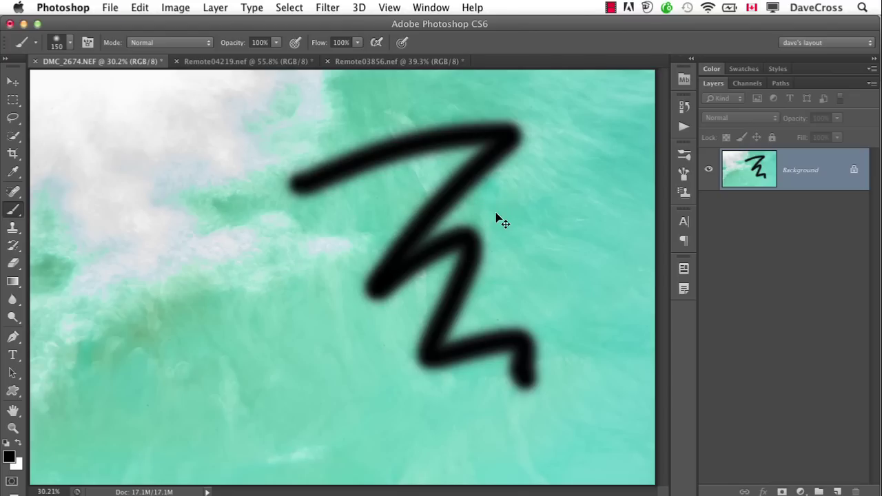
Undo the black brush stroke painted directly on the Background layer
{"action": "key", "text": "super+z"}
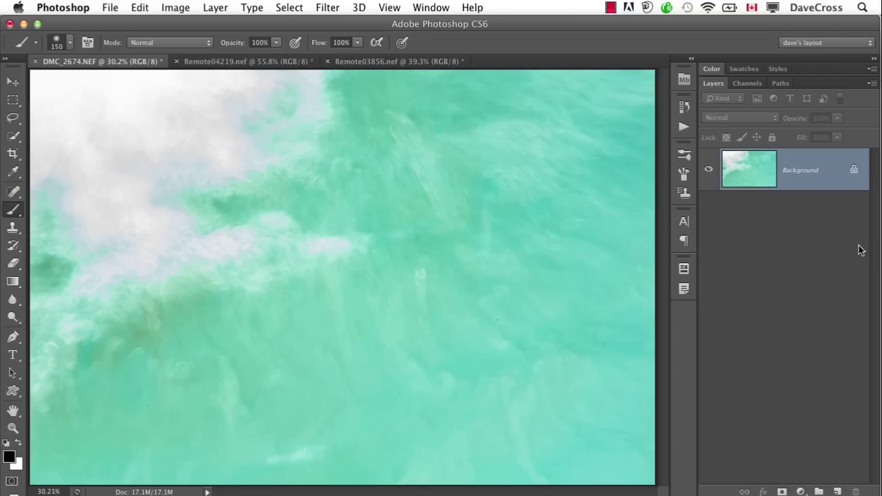
Paint a black zigzag brush stroke on a new empty layer and move it to the upper-left part of the image
{"action": "left_click", "coordinate": [872, 82]}
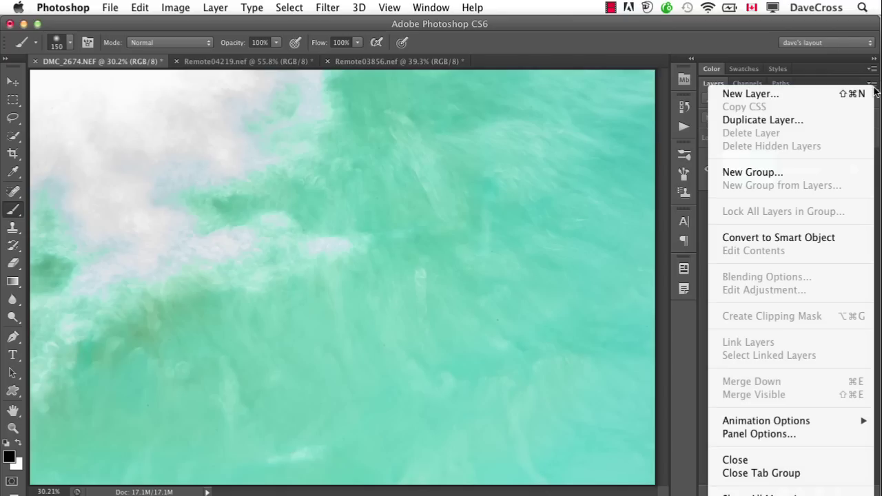
{"action": "left_click", "coordinate": [830, 100]}
{"action": "left_click", "coordinate": [583, 227]}
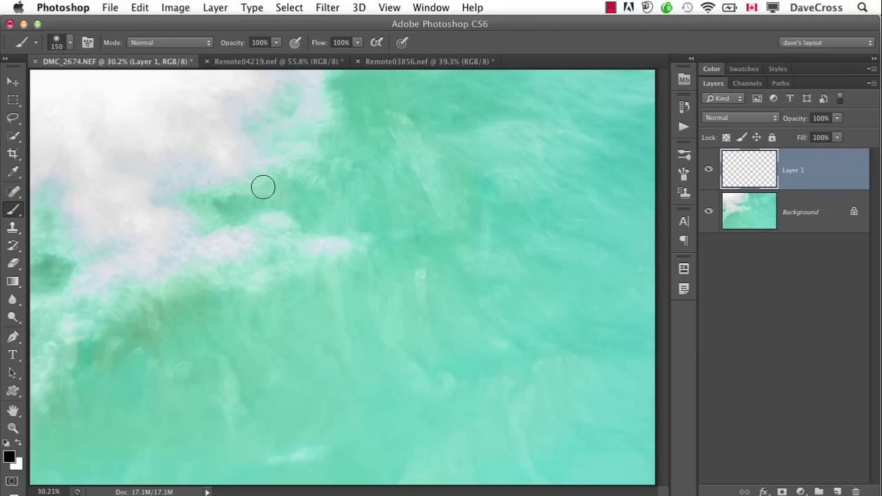
{"action": "mouse_move", "coordinate": [275, 192]}
{"action": "left_mouse_down"}
{"action": "mouse_move", "coordinate": [353, 147]}
{"action": "mouse_move", "coordinate": [415, 220]}
{"action": "mouse_move", "coordinate": [456, 309]}
{"action": "mouse_move", "coordinate": [499, 323]}
{"action": "mouse_move", "coordinate": [512, 366]}
{"action": "mouse_move", "coordinate": [544, 412]}
{"action": "mouse_move", "coordinate": [572, 409]}
{"action": "left_mouse_up"}
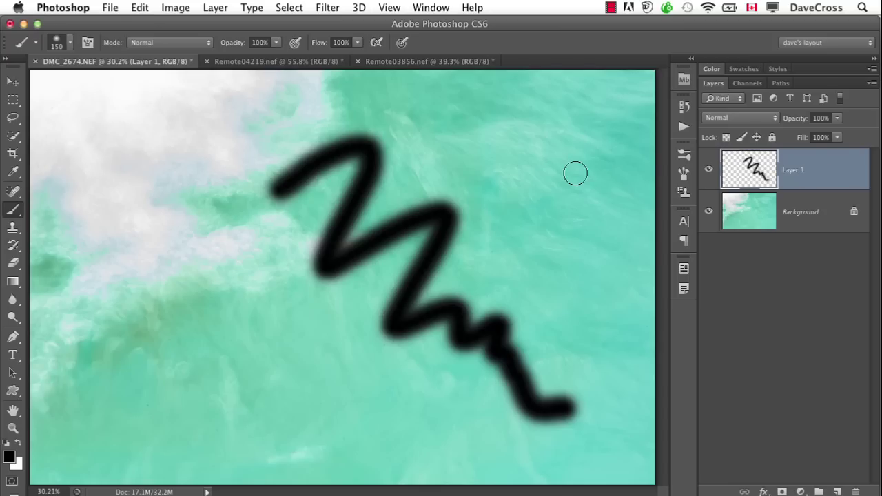
{"action": "left_click", "coordinate": [13, 82]}
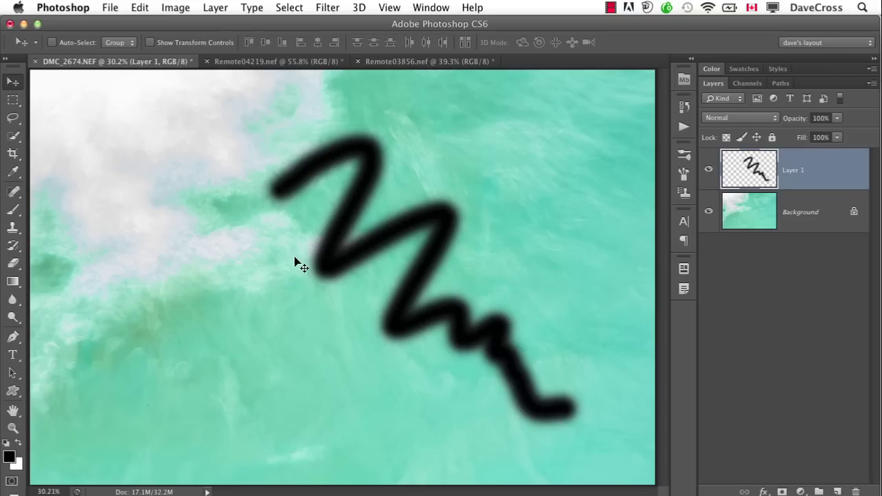
{"action": "mouse_move", "coordinate": [293, 300]}
{"action": "left_mouse_down"}
{"action": "mouse_move", "coordinate": [230, 310]}
{"action": "mouse_move", "coordinate": [336, 350]}
{"action": "mouse_move", "coordinate": [200, 276]}
{"action": "mouse_move", "coordinate": [111, 280]}
{"action": "mouse_move", "coordinate": [216, 299]}
{"action": "mouse_move", "coordinate": [331, 280]}
{"action": "mouse_move", "coordinate": [256, 299]}
{"action": "mouse_move", "coordinate": [120, 254]}
{"action": "mouse_move", "coordinate": [268, 300]}
{"action": "mouse_move", "coordinate": [310, 296]}
{"action": "mouse_move", "coordinate": [98, 267]}
{"action": "mouse_move", "coordinate": [103, 255]}
{"action": "left_mouse_up"}
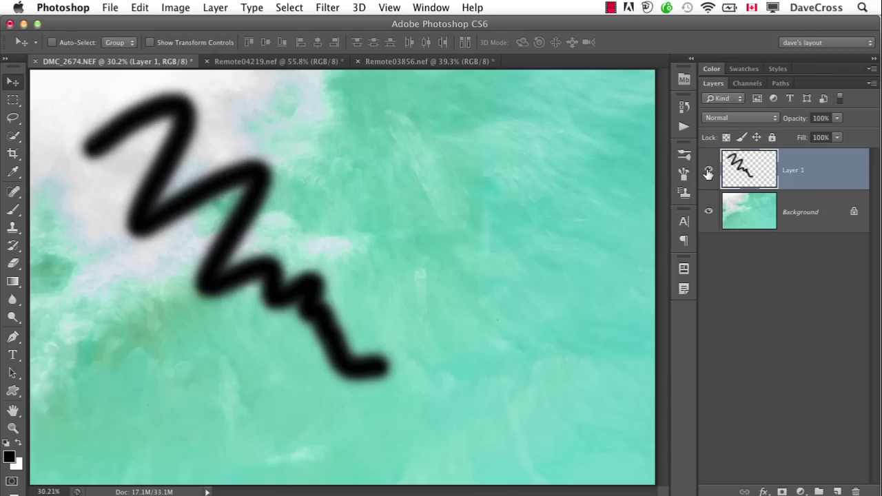
Hide and reshow the zigzag's layer, and lower its opacity to 47% before restoring it to 100%
{"action": "left_click", "coordinate": [709, 172]}
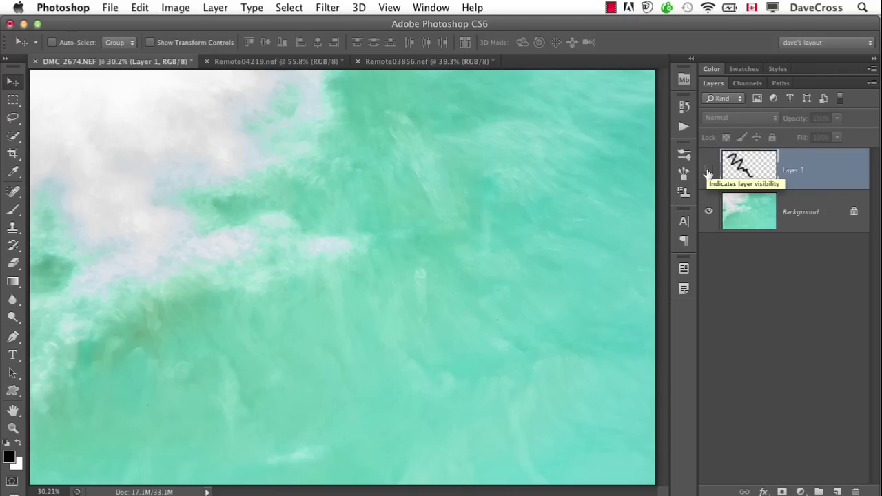
{"action": "left_click", "coordinate": [708, 172]}
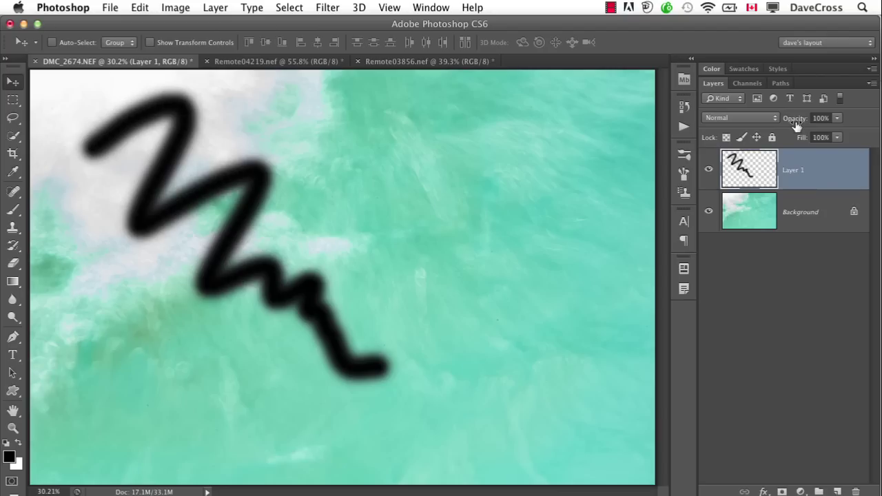
{"action": "mouse_move", "coordinate": [800, 122]}
{"action": "left_mouse_down"}
{"action": "mouse_move", "coordinate": [774, 120]}
{"action": "mouse_move", "coordinate": [787, 126]}
{"action": "left_mouse_up"}
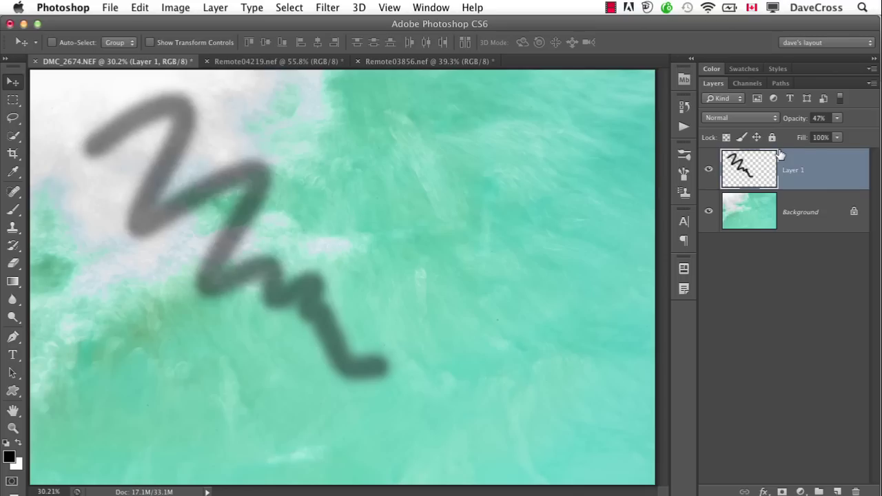
{"action": "left_click_drag", "start_coordinate": [793, 118], "coordinate": [848, 120]}
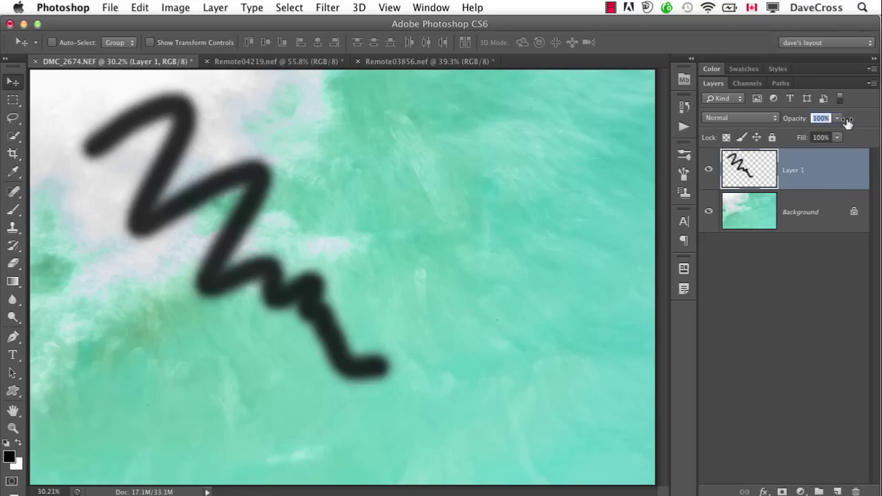
Shrink the black zigzag with Free Transform and delete its layer
{"action": "left_click", "coordinate": [139, 7]}
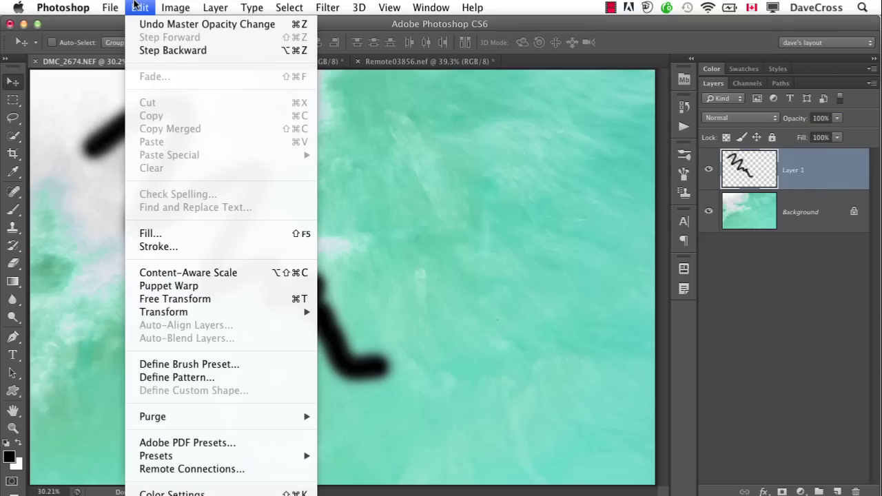
{"action": "left_click", "coordinate": [212, 306]}
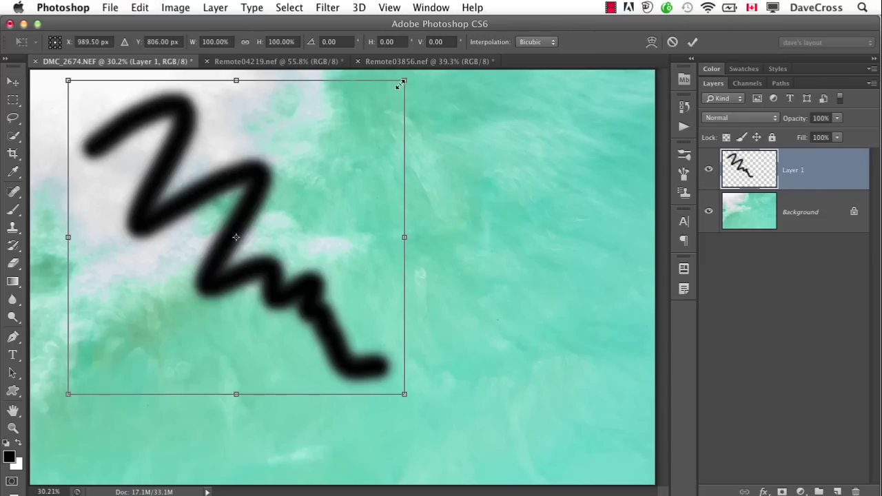
{"action": "mouse_move", "coordinate": [400, 83]}
{"action": "left_mouse_down"}
{"action": "mouse_move", "coordinate": [295, 171]}
{"action": "mouse_move", "coordinate": [339, 191]}
{"action": "mouse_move", "coordinate": [338, 228]}
{"action": "left_mouse_up"}
{"action": "key", "text": "Return"}
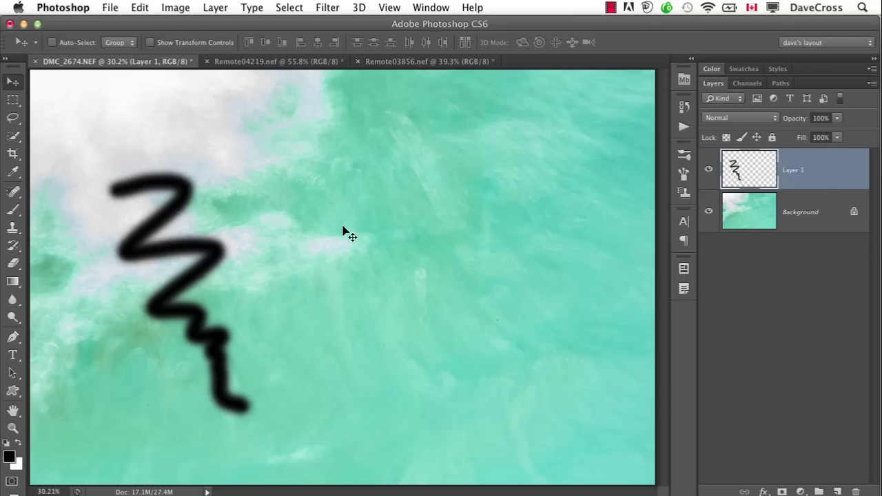
{"action": "key", "text": "Delete"}
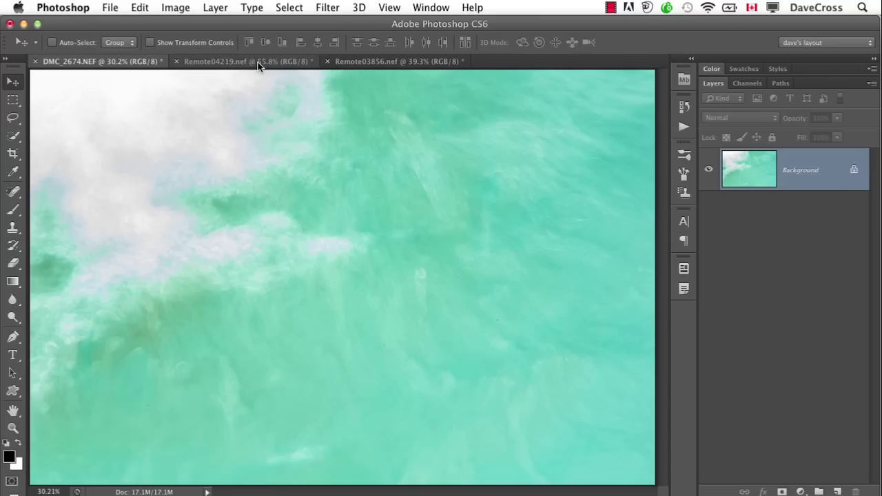
Add the Remote04219.nef portrait right of centre in DMC_2674.NEF and briefly hide the Background layer to check the transparency around it
{"action": "left_click", "coordinate": [258, 62]}
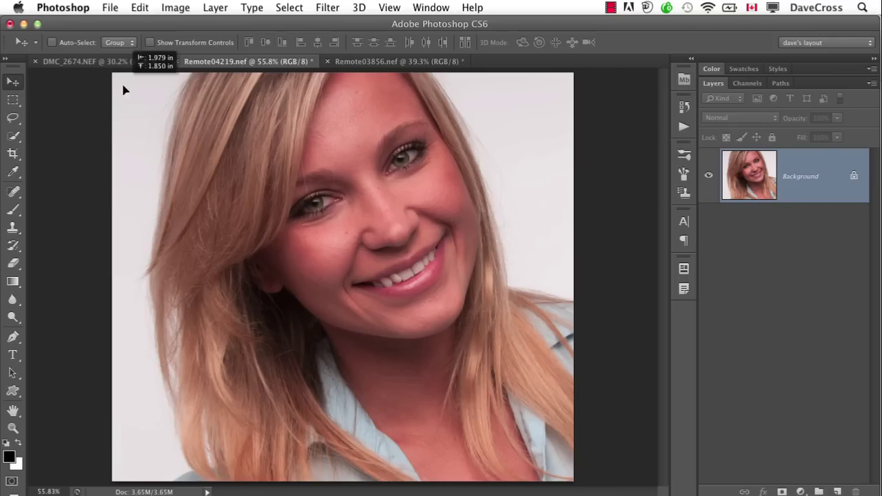
{"action": "left_click", "coordinate": [108, 66]}
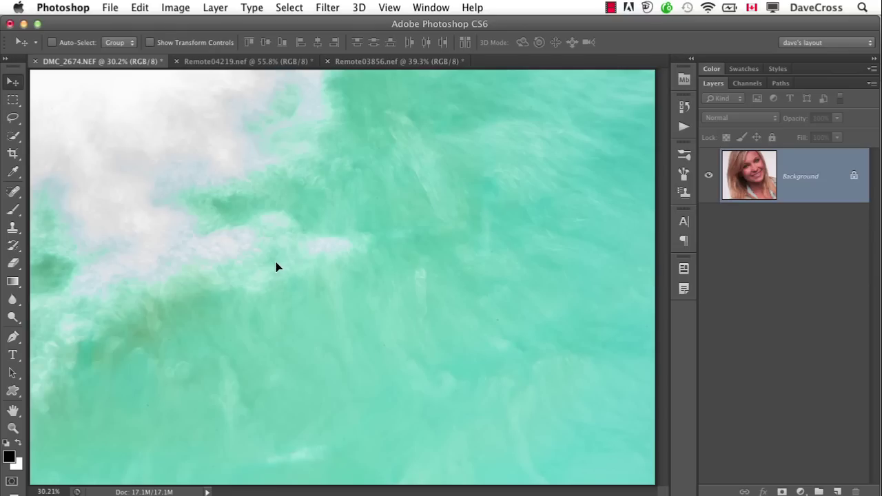
{"action": "key", "text": "super+v"}
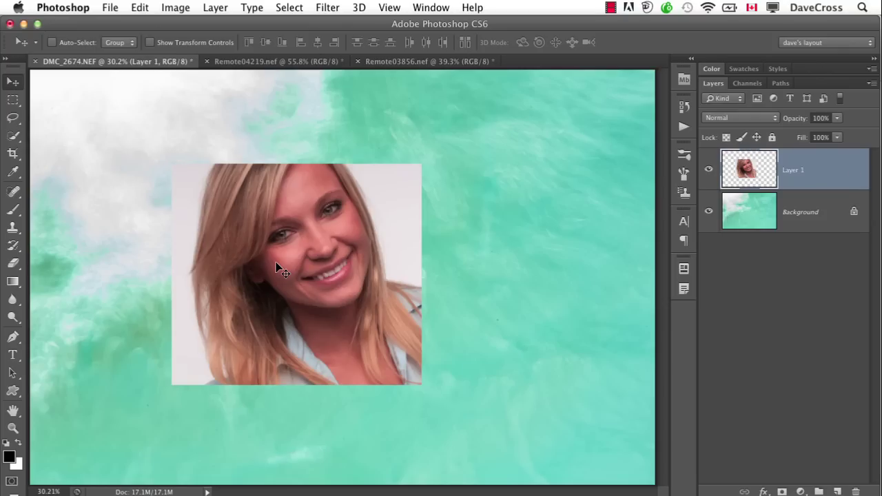
{"action": "left_click_drag", "start_coordinate": [332, 286], "coordinate": [487, 249]}
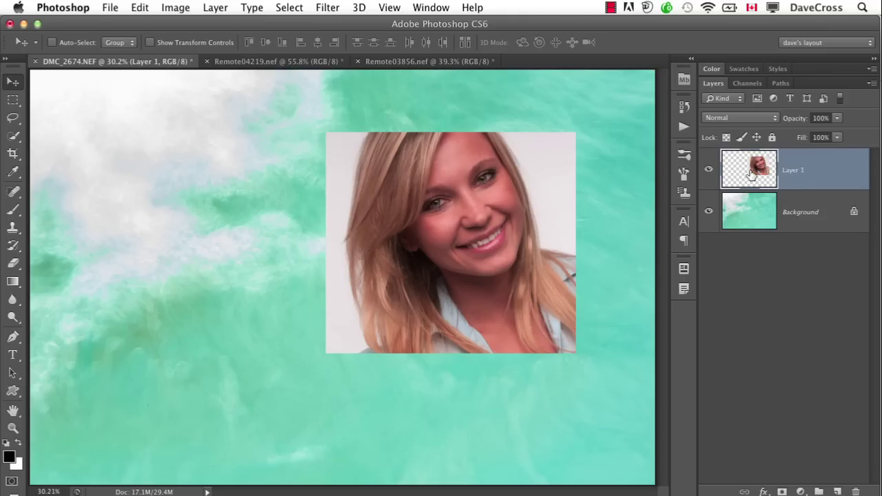
{"action": "left_click", "coordinate": [709, 214]}
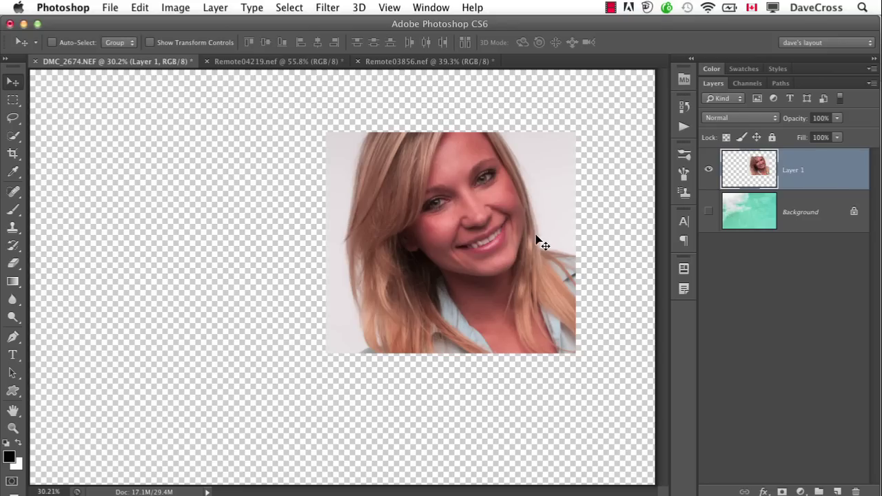
{"action": "left_click", "coordinate": [709, 217]}
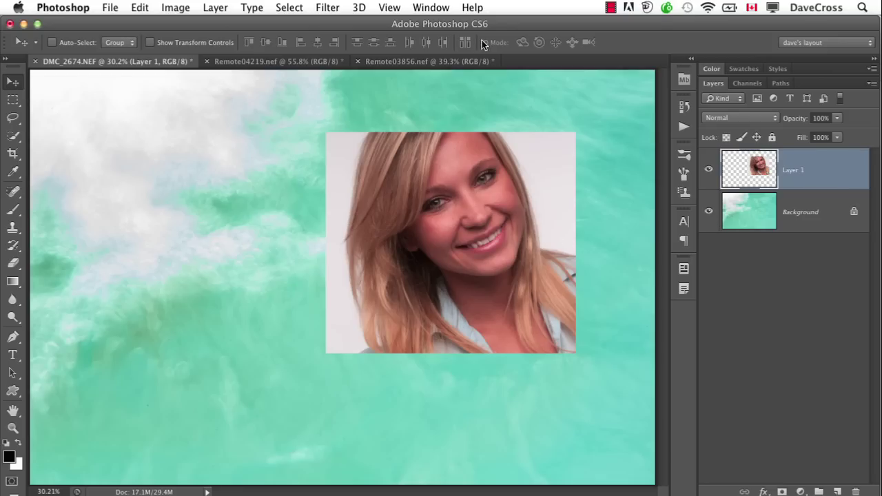
Add the Remote03856.nef portrait to DMC_2674.NEF and position it so it overlaps the left edge of the blonde portrait
{"action": "left_click", "coordinate": [426, 62]}
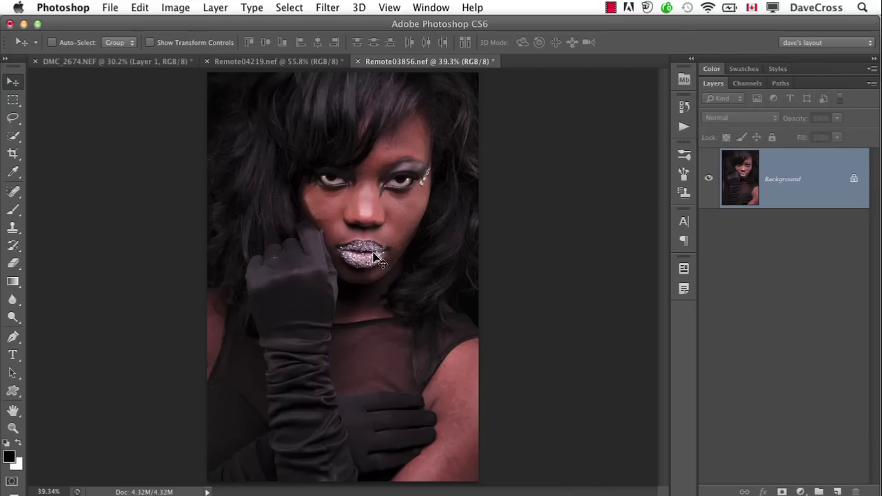
{"action": "left_click_drag", "start_coordinate": [124, 63], "coordinate": [230, 246]}
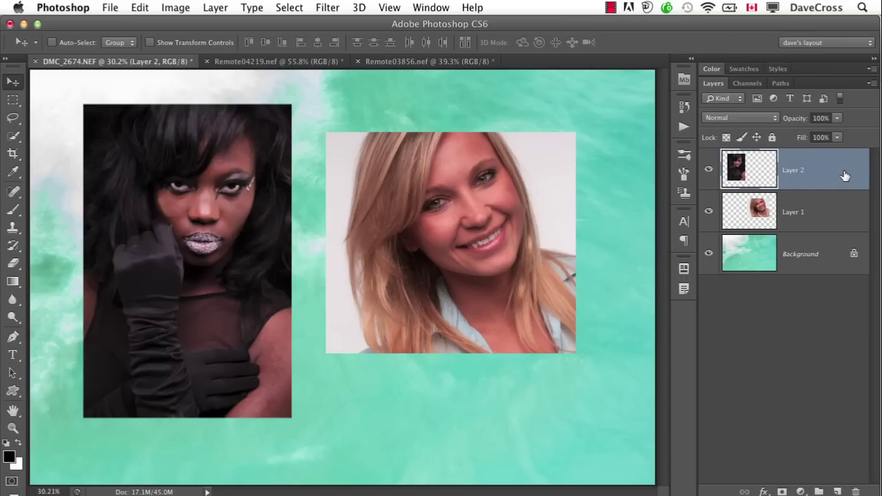
{"action": "left_click_drag", "start_coordinate": [271, 251], "coordinate": [424, 237]}
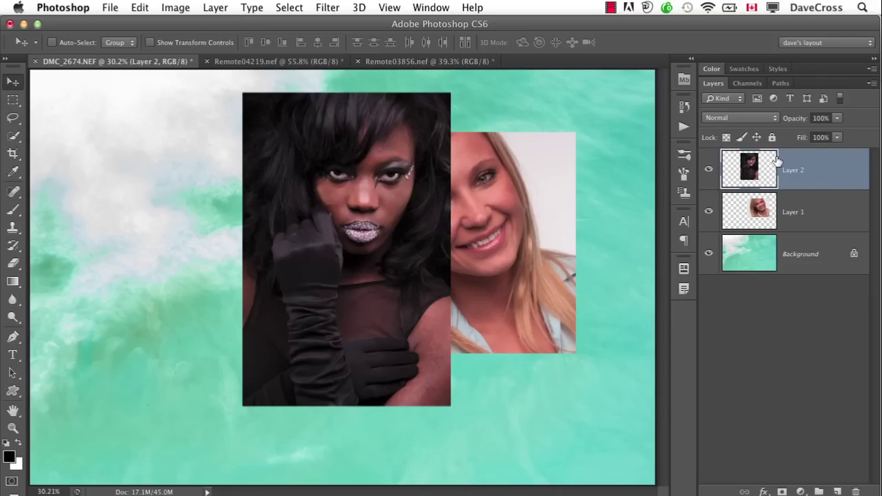
{"action": "left_click_drag", "start_coordinate": [412, 215], "coordinate": [345, 219]}
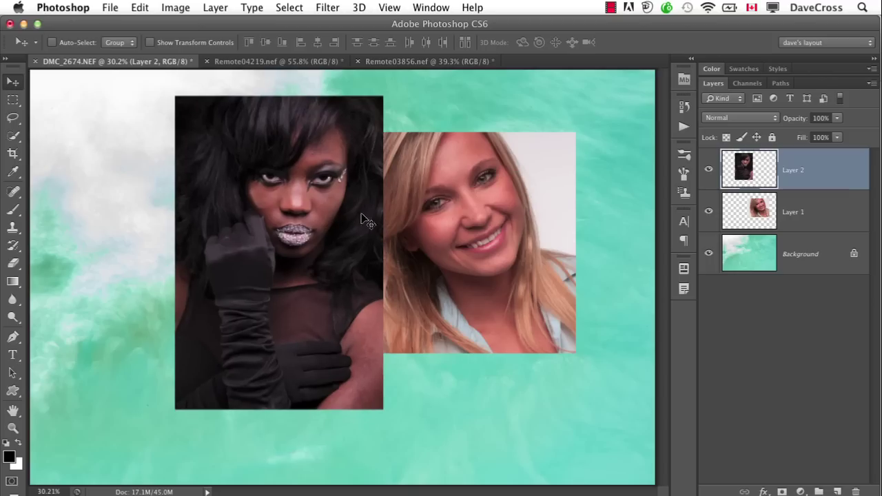
Reorder the layers so Layer 2 sits beneath Layer 1 and above the Background, and select Layer 1
{"action": "left_click_drag", "start_coordinate": [805, 171], "coordinate": [806, 229]}
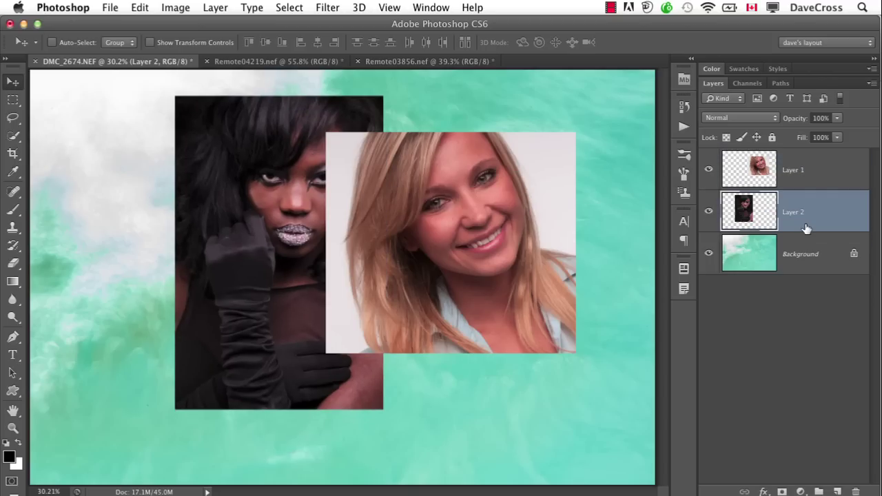
{"action": "left_click_drag", "start_coordinate": [793, 174], "coordinate": [790, 257]}
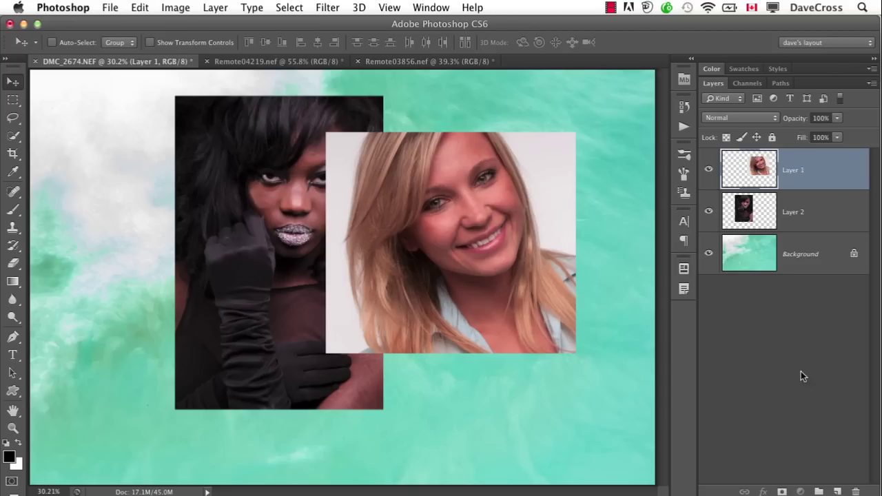
Add a new empty layer above Layer 1, activate the Custom Shape tool and set the foreground colour to dark red #4c0909
{"action": "left_click", "coordinate": [837, 491]}
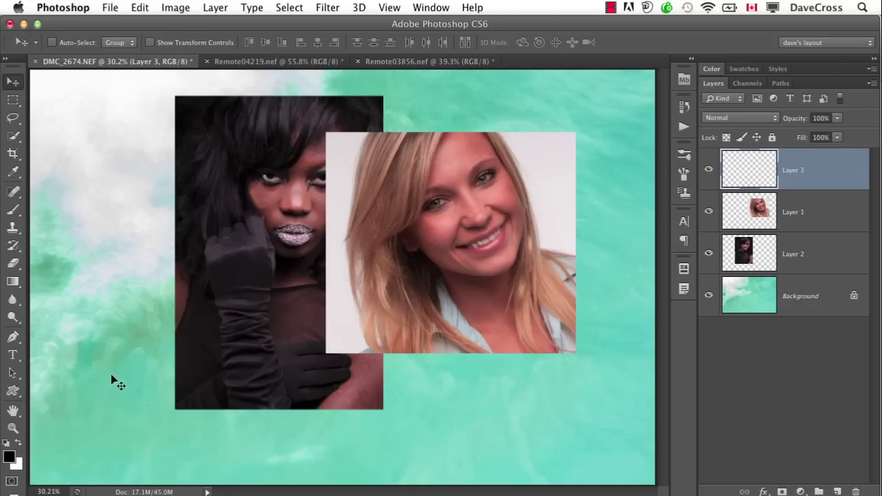
{"action": "left_click", "coordinate": [12, 391]}
{"action": "left_click", "coordinate": [79, 452]}
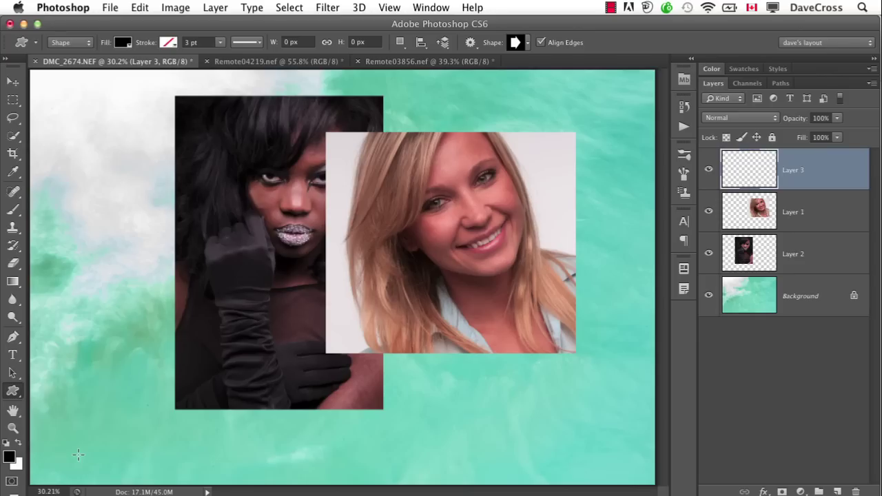
{"action": "left_click", "coordinate": [9, 458]}
{"action": "left_click", "coordinate": [413, 278]}
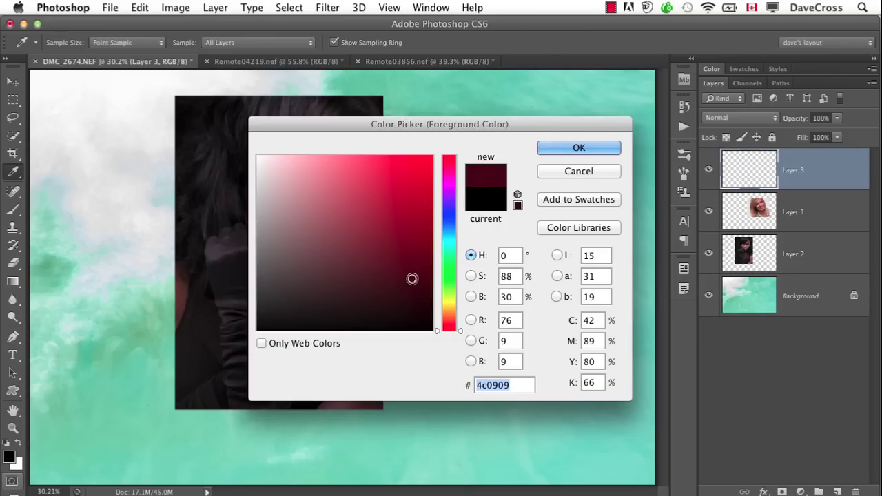
{"action": "left_click", "coordinate": [578, 147]}
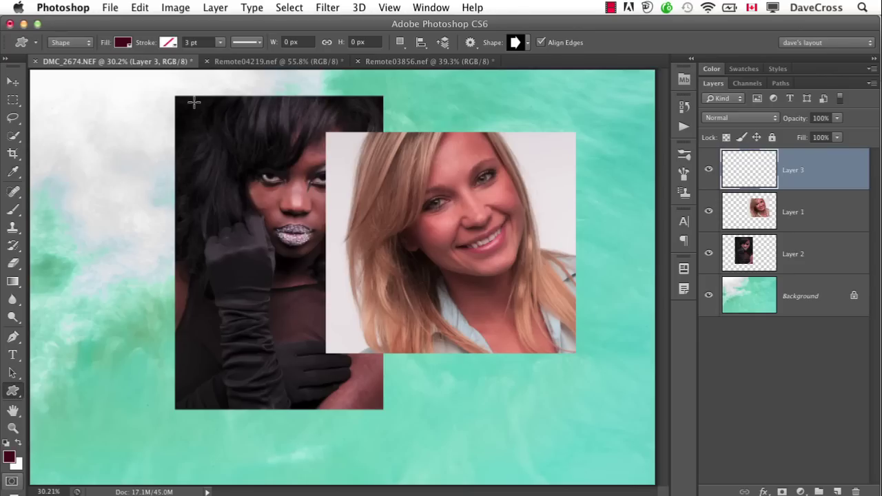
Draw a large dark red arrow in Pixels mode on Layer 3, overlapping the lower left of the dark-haired portrait
{"action": "left_click", "coordinate": [77, 42]}
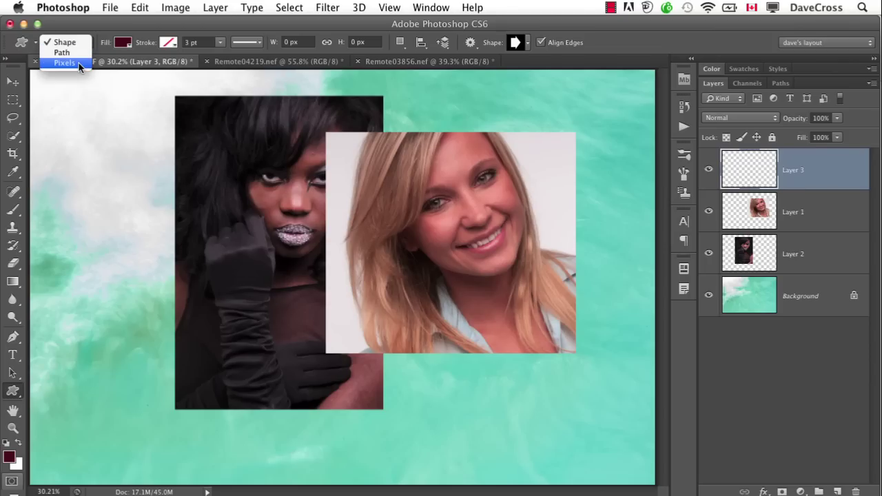
{"action": "left_click", "coordinate": [78, 63]}
{"action": "left_click_drag", "start_coordinate": [112, 242], "coordinate": [344, 458]}
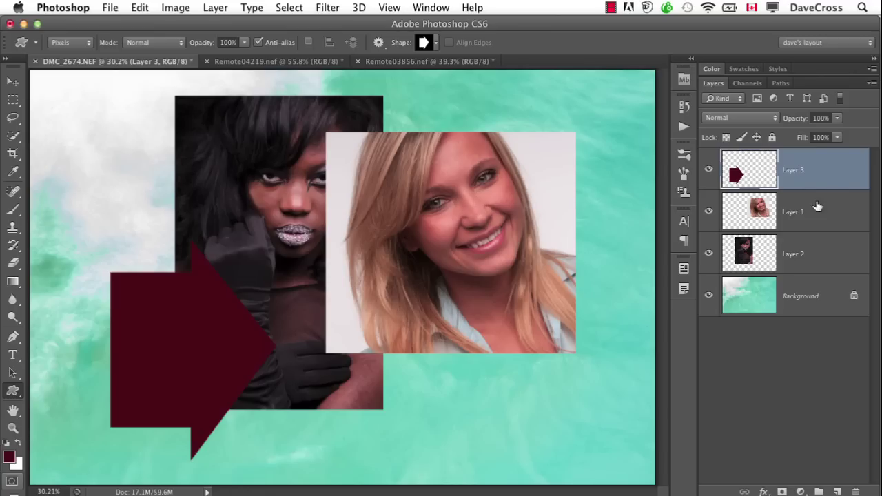
Rename Layer 3 to arrow, and give the blonde and dark-haired portrait layers their models' first names
{"action": "double_click", "coordinate": [794, 170]}
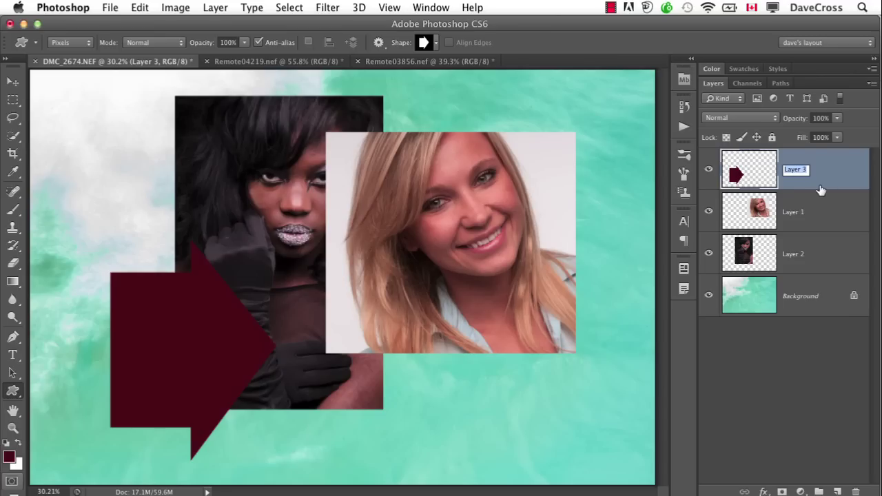
{"action": "type", "text": "arrow"}
{"action": "key", "text": "Tab"}
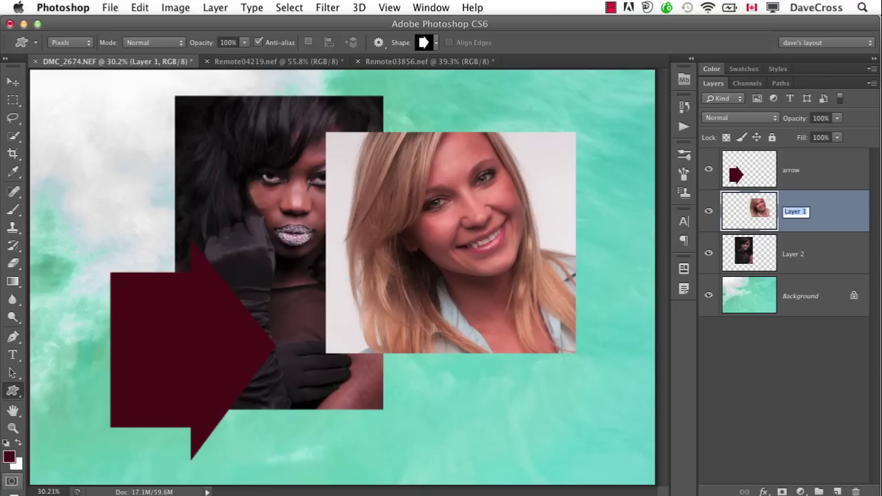
{"action": "type", "text": "nelli"}
{"action": "key", "text": "Tab"}
{"action": "type", "text": "jene"}
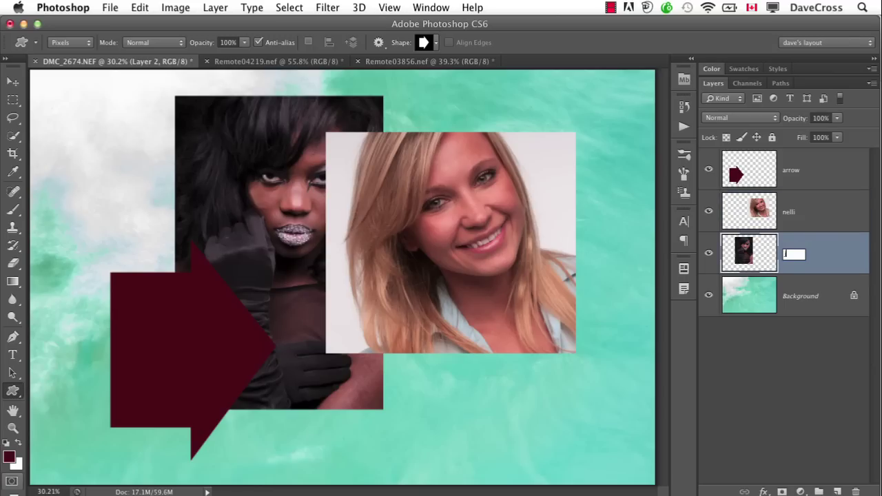
{"action": "key", "text": "Return"}
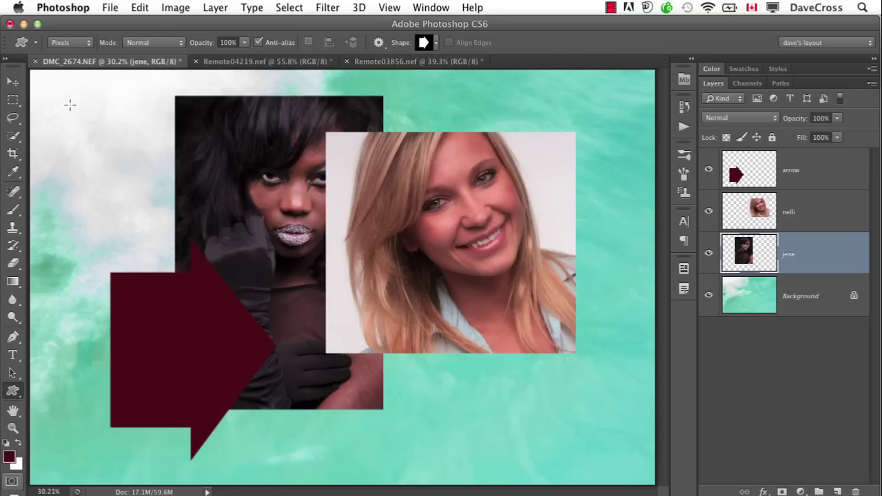
Shift the dark-haired portrait slightly right and down, and move the arrow left and up so its tip still overlaps the portrait
{"action": "left_click", "coordinate": [12, 82]}
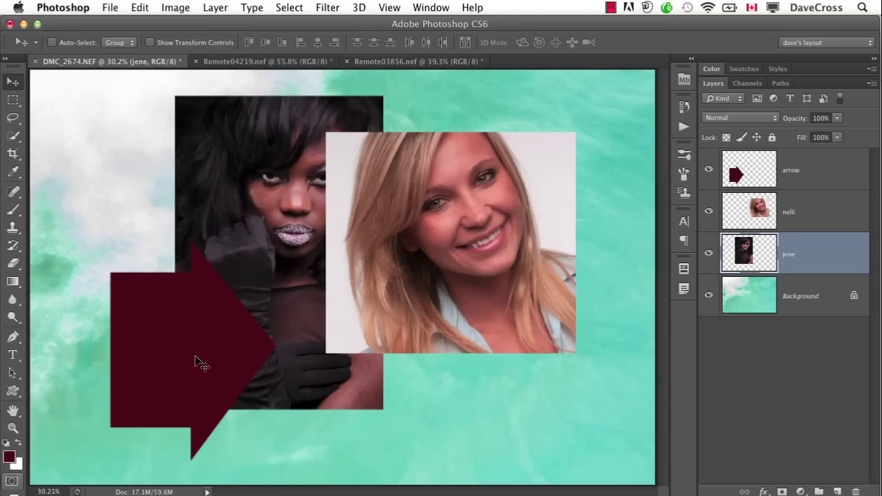
{"action": "left_click_drag", "start_coordinate": [223, 360], "coordinate": [211, 380]}
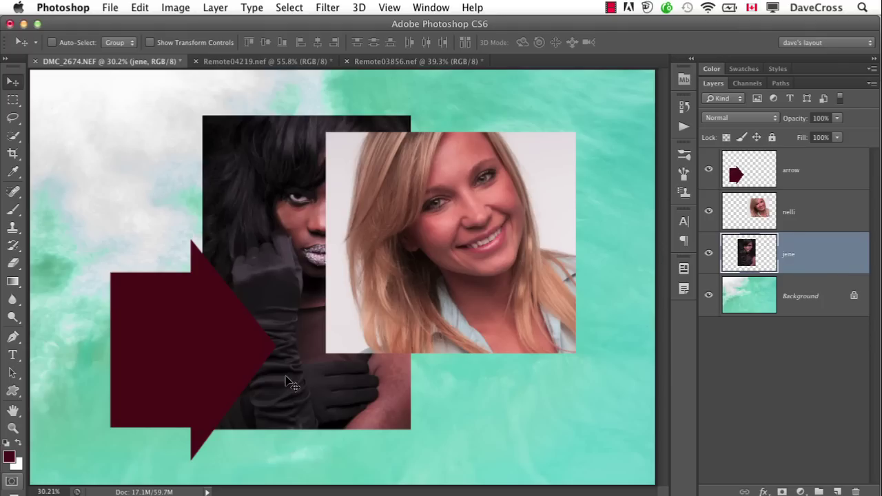
{"action": "left_click", "coordinate": [800, 175]}
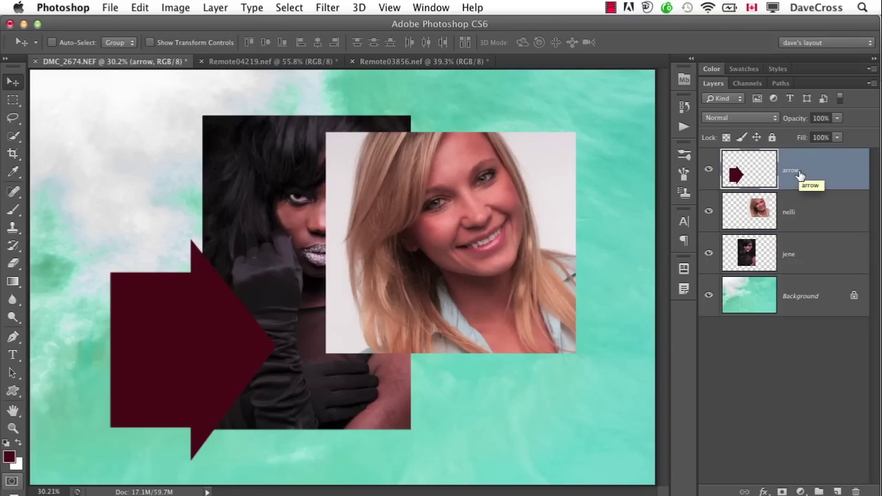
{"action": "mouse_move", "coordinate": [214, 353]}
{"action": "left_mouse_down"}
{"action": "mouse_move", "coordinate": [159, 200]}
{"action": "mouse_move", "coordinate": [172, 343]}
{"action": "mouse_move", "coordinate": [353, 322]}
{"action": "mouse_move", "coordinate": [167, 321]}
{"action": "mouse_move", "coordinate": [176, 313]}
{"action": "left_mouse_up"}
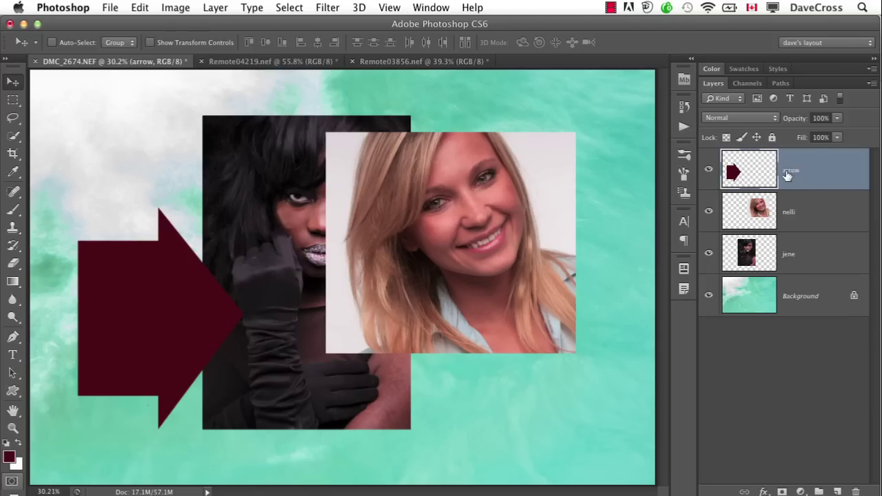
{"action": "left_click_drag", "start_coordinate": [595, 417], "coordinate": [594, 349]}
Move the dark-haired portrait's layer to the top of the stack, above the arrow layer, keeping its opacity at 100%
{"action": "left_click_drag", "start_coordinate": [795, 243], "coordinate": [794, 162]}
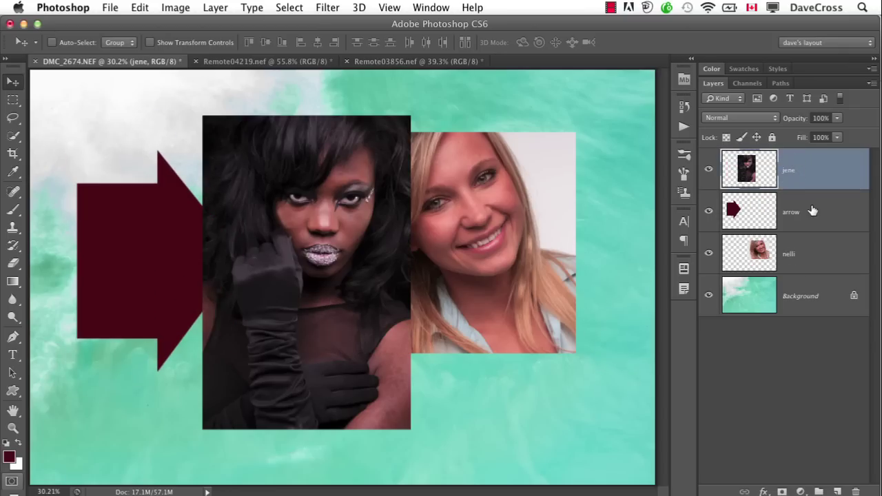
{"action": "mouse_move", "coordinate": [800, 119]}
{"action": "left_mouse_down"}
{"action": "mouse_move", "coordinate": [779, 120]}
{"action": "mouse_move", "coordinate": [810, 120]}
{"action": "left_mouse_up"}
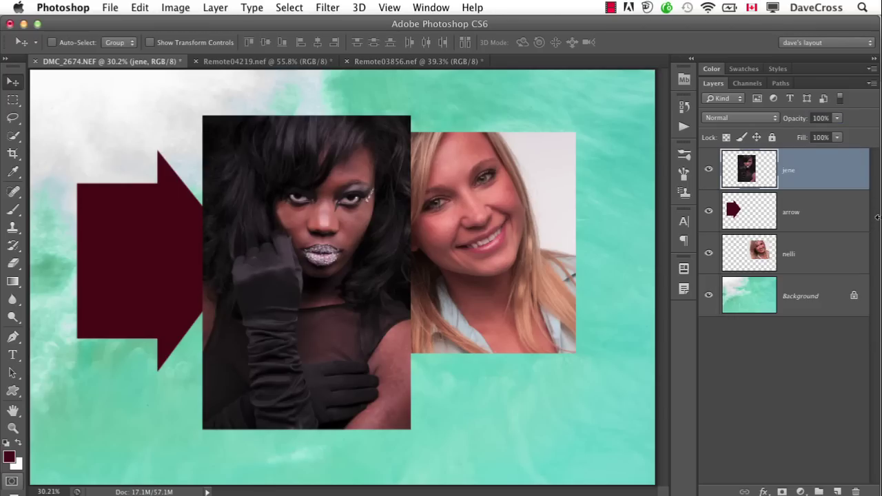
Check the Save As options for keeping layers in a Photoshop-format file, without saving
{"action": "left_click", "coordinate": [107, 7]}
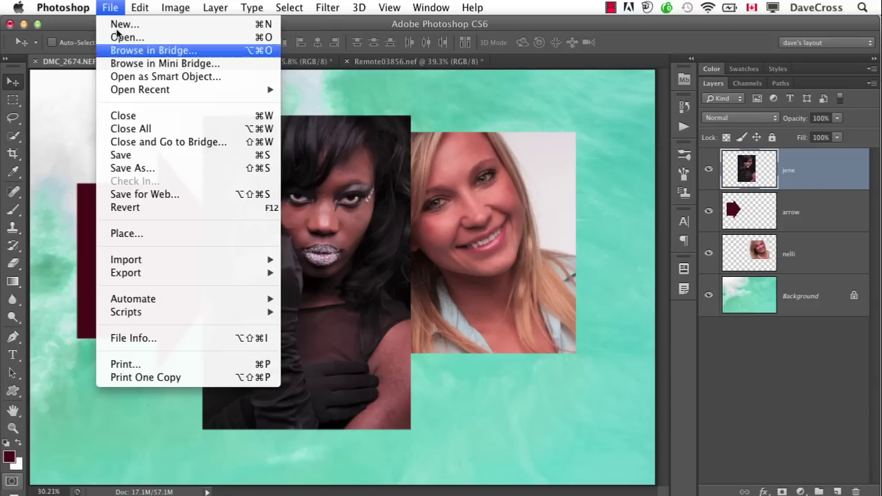
{"action": "left_click", "coordinate": [121, 168]}
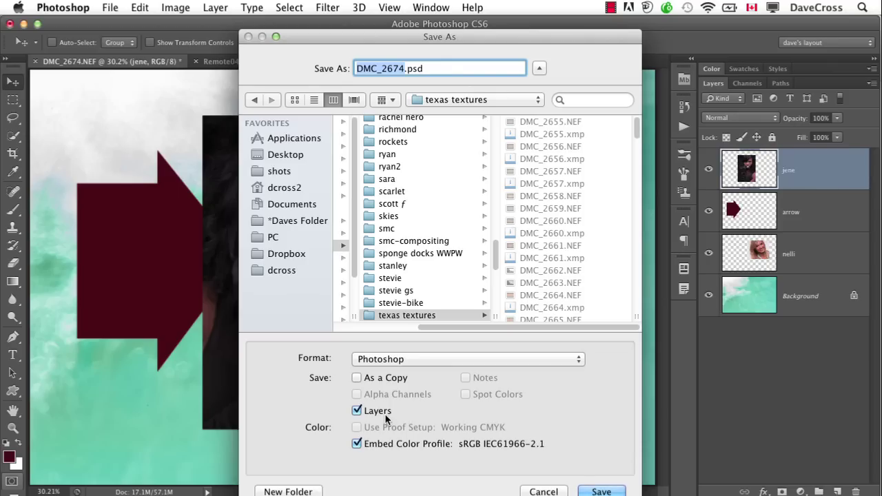
{"action": "left_click", "coordinate": [544, 491]}
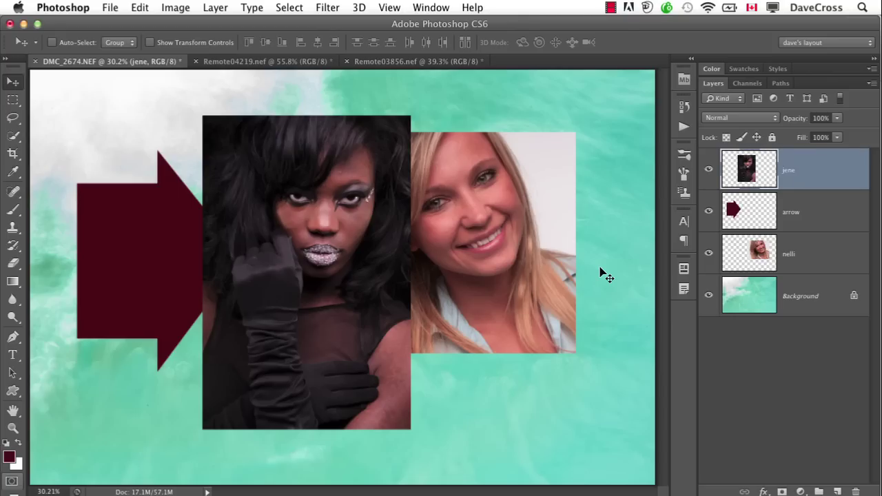
Draw a white-filled circle on a new layer above the arrow layer, and delete that layer
{"action": "left_click", "coordinate": [780, 213]}
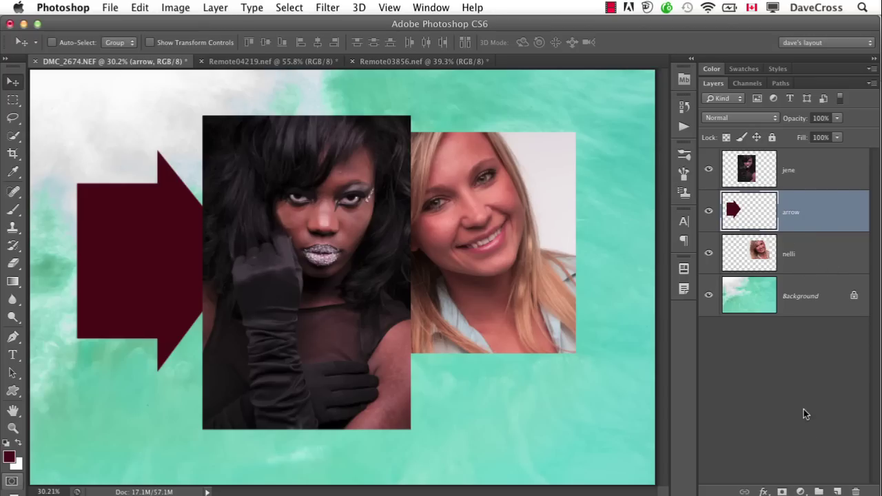
{"action": "left_click", "coordinate": [837, 491]}
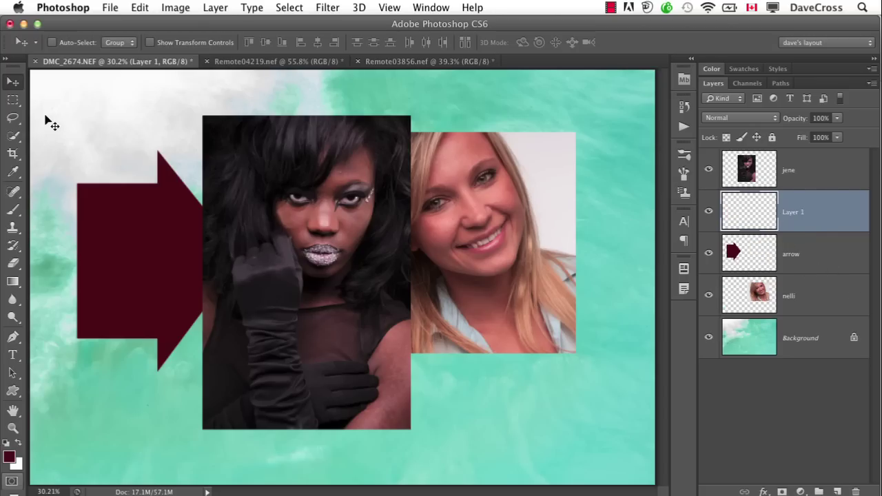
{"action": "left_click", "coordinate": [15, 101]}
{"action": "left_click_drag", "start_coordinate": [15, 101], "coordinate": [66, 110]}
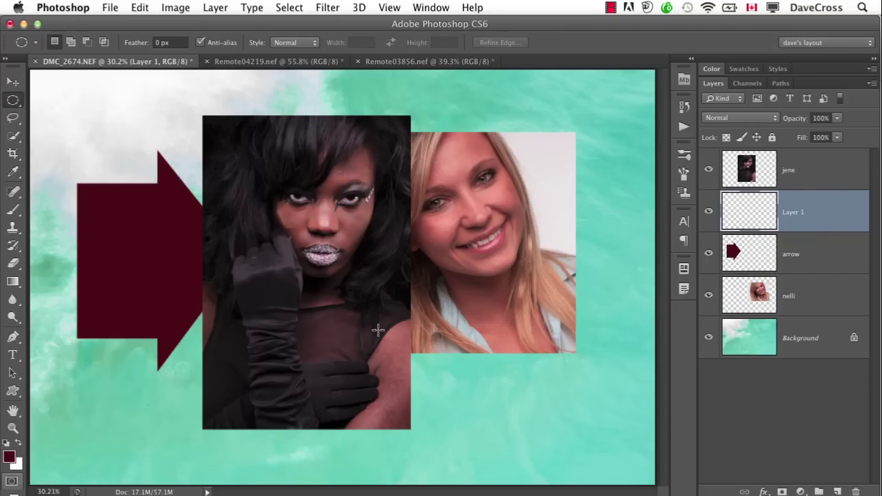
{"action": "left_click_drag", "start_coordinate": [379, 319], "coordinate": [536, 447]}
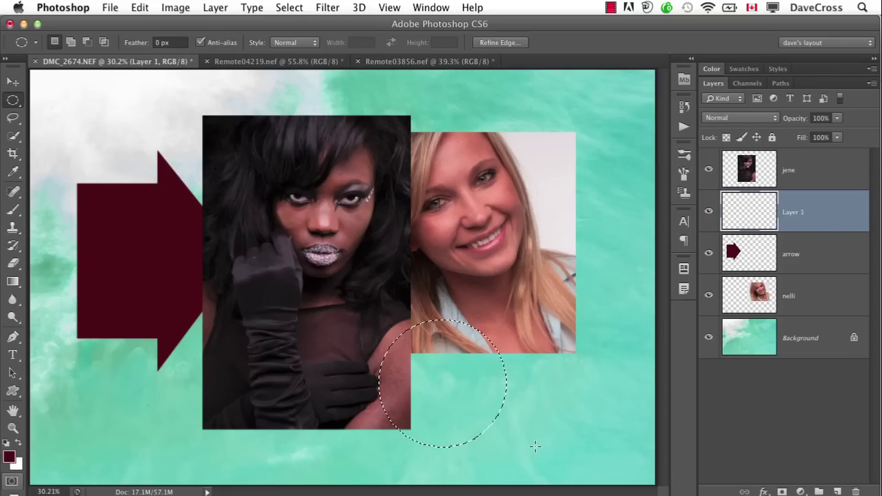
{"action": "key", "text": "super+BackSpace"}
{"action": "key", "text": "super+d"}
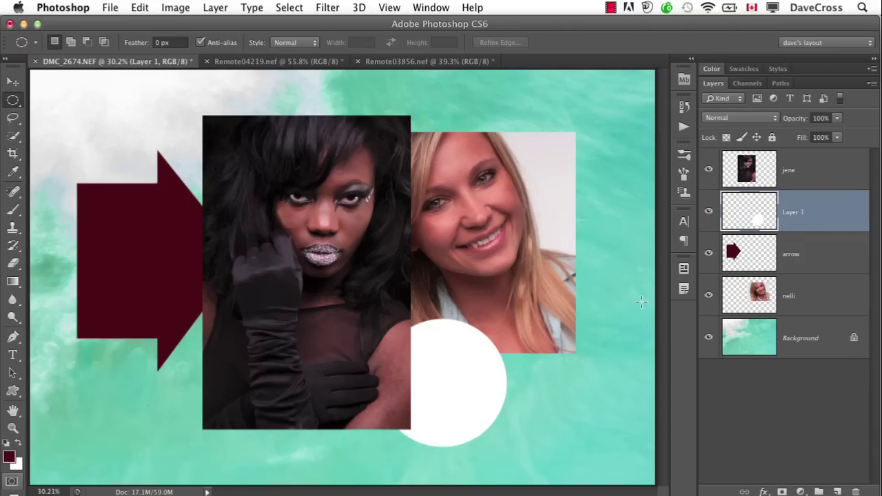
{"action": "key", "text": "BackSpace"}
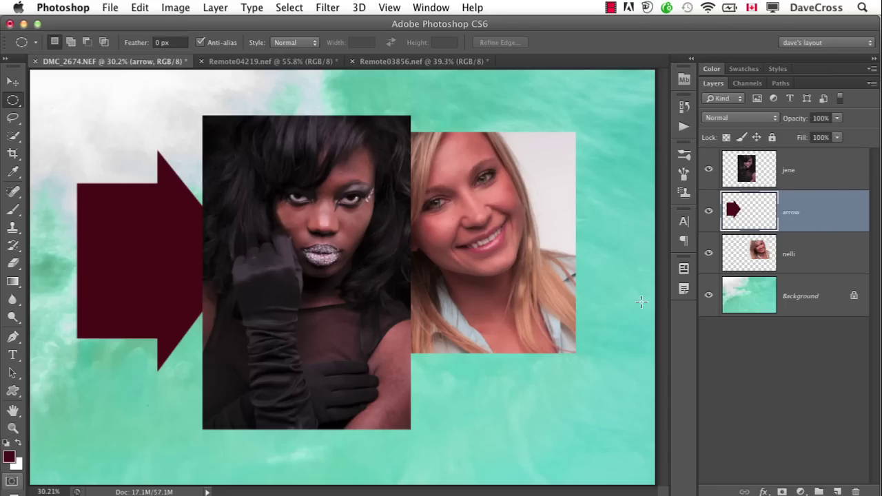
Enter the text GO in 250 pt Myriad Pro Black over the lower part of the blonde portrait
{"action": "key", "text": "t"}
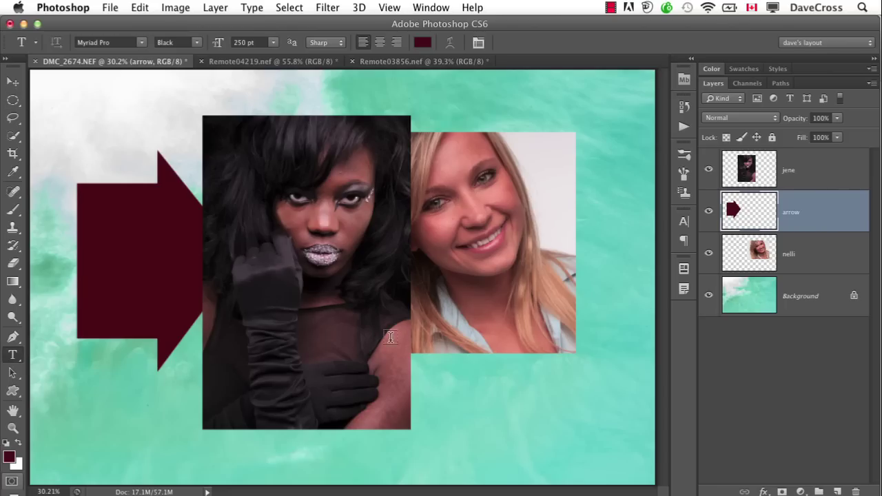
{"action": "left_click", "coordinate": [443, 393]}
{"action": "type", "text": "GO"}
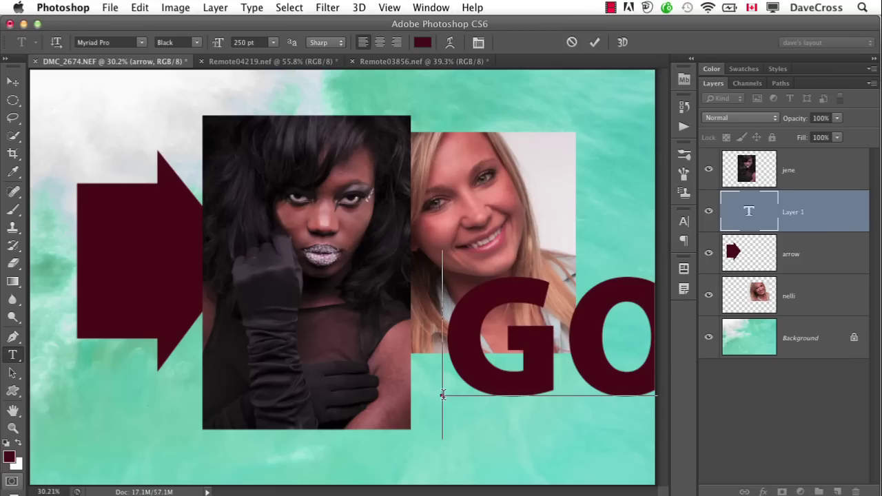
Change the colour of the whole GO text to orange-red and commit the text
{"action": "key", "text": "super+a"}
{"action": "left_click", "coordinate": [423, 42]}
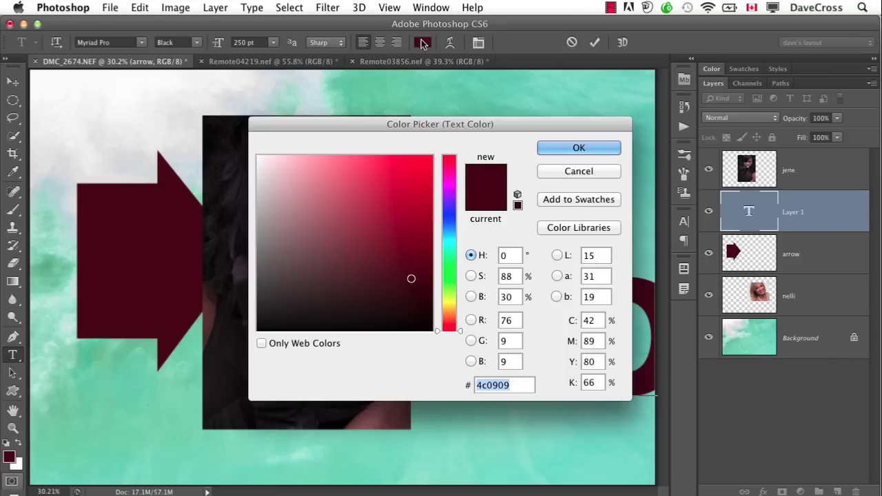
{"action": "left_click_drag", "start_coordinate": [449, 330], "coordinate": [448, 317]}
{"action": "left_click_drag", "start_coordinate": [423, 215], "coordinate": [421, 192]}
{"action": "left_click", "coordinate": [575, 146]}
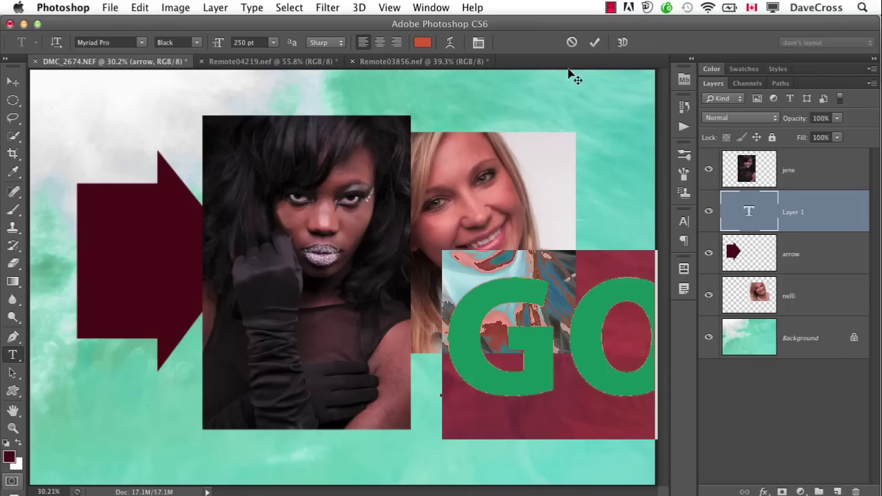
{"action": "left_click", "coordinate": [595, 43]}
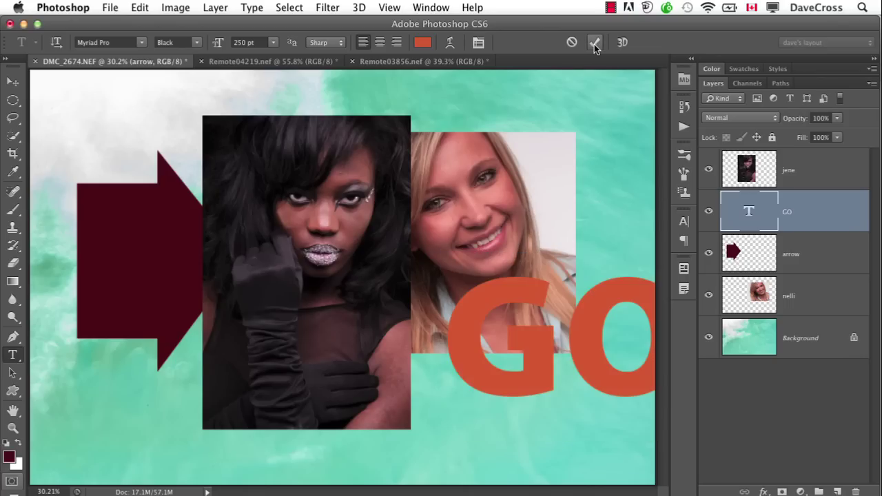
Move the GO layer to the top of the stack and position the text below the blonde portrait, overlapping the dark-haired portrait's lower corner
{"action": "key", "text": "v"}
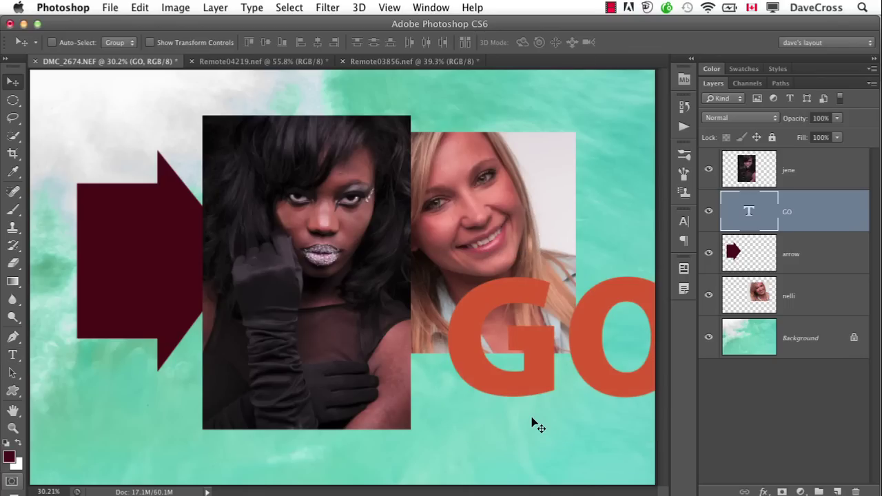
{"action": "left_click_drag", "start_coordinate": [532, 418], "coordinate": [381, 233]}
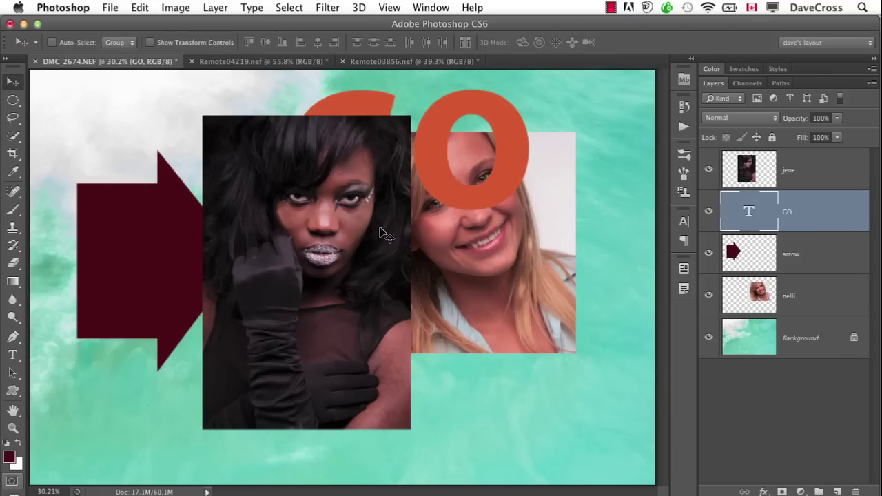
{"action": "left_click_drag", "start_coordinate": [840, 205], "coordinate": [835, 162]}
{"action": "left_click_drag", "start_coordinate": [471, 174], "coordinate": [509, 466]}
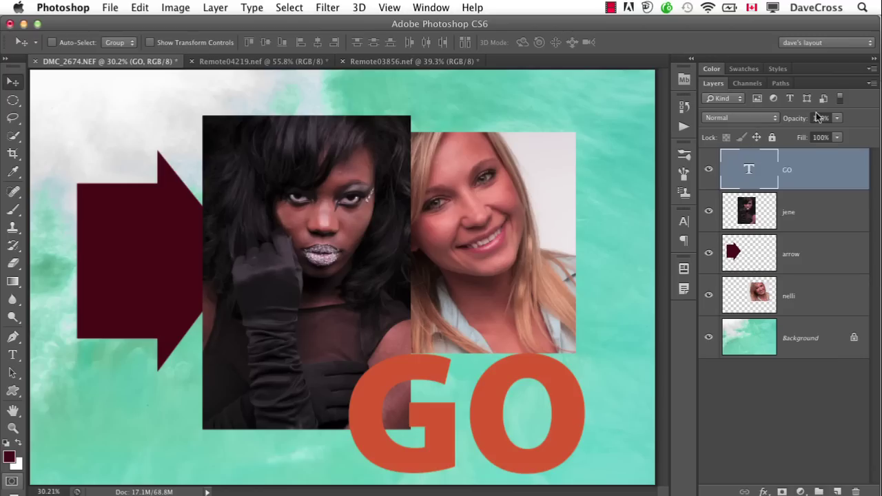
{"action": "left_click_drag", "start_coordinate": [802, 119], "coordinate": [844, 146]}
Enlarge the GO text to 299 pt, commit the change and activate the Move tool
{"action": "double_click", "coordinate": [751, 170]}
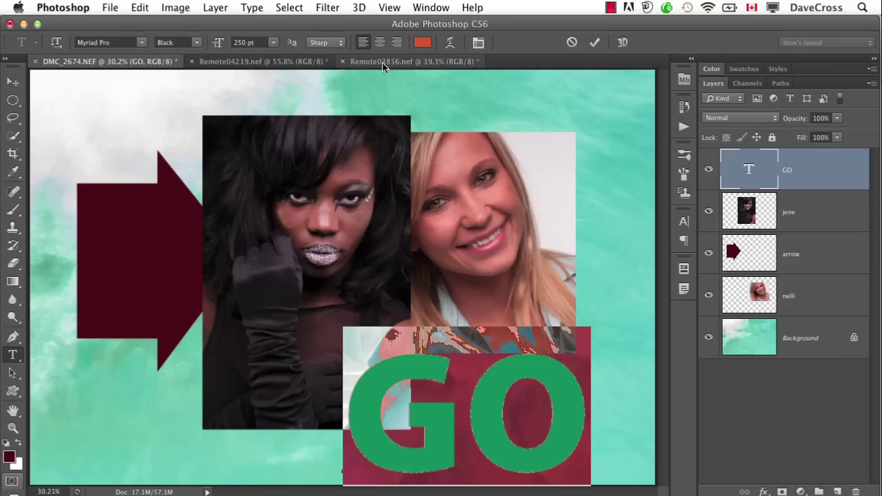
{"action": "left_click_drag", "start_coordinate": [217, 45], "coordinate": [250, 58]}
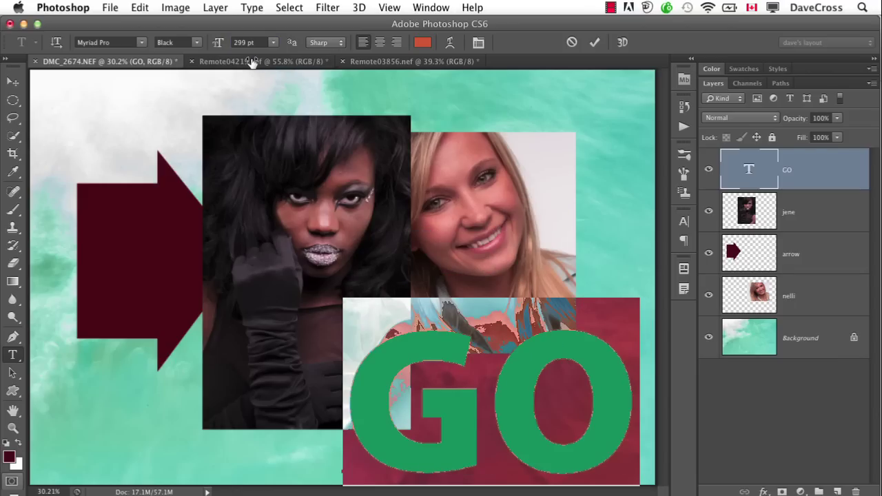
{"action": "key", "text": "Return"}
{"action": "key", "text": "v"}
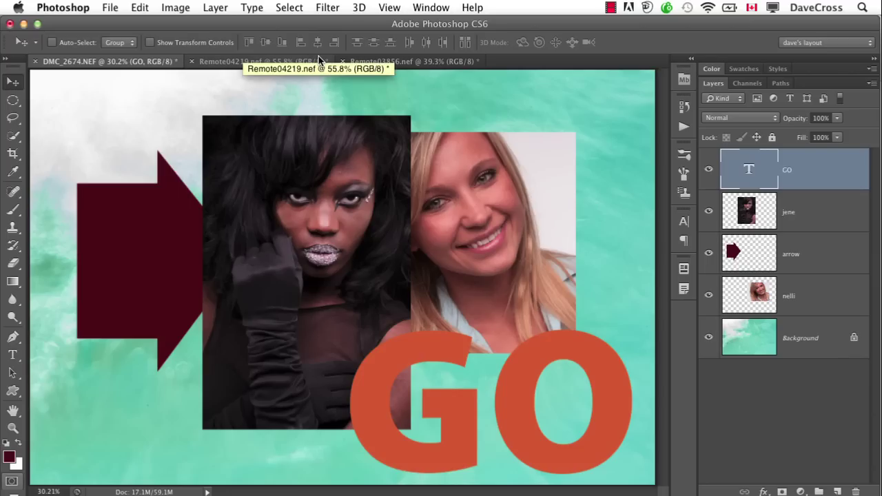
{"action": "left_click", "coordinate": [872, 84]}
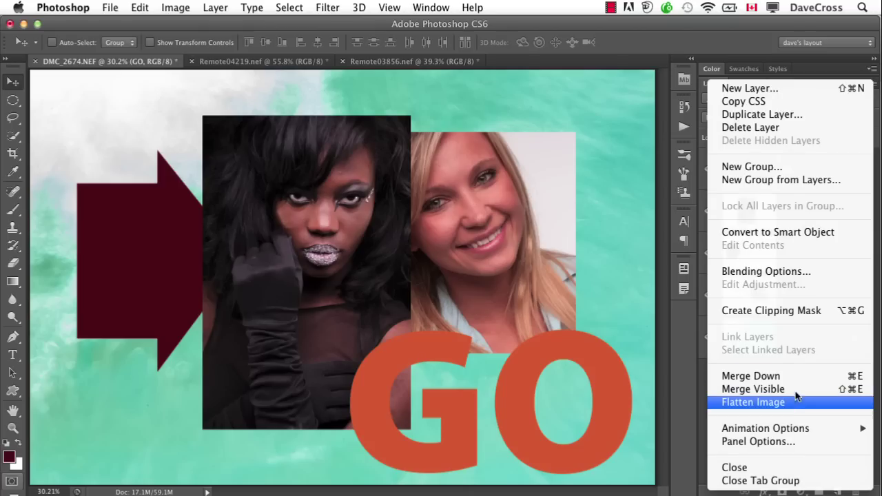
{"action": "left_click", "coordinate": [679, 380]}
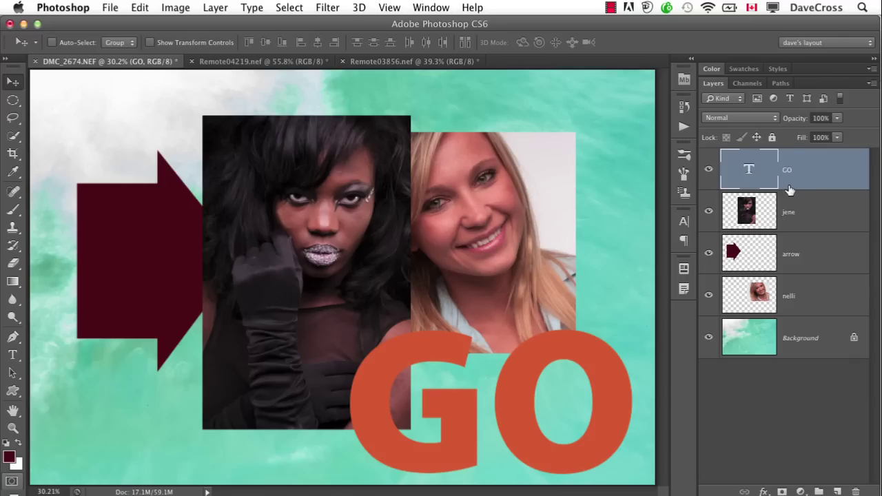
Move the blonde portrait's layer directly beneath the GO layer and try its visibility and opacity, leaving it shown at 100%
{"action": "left_click_drag", "start_coordinate": [806, 289], "coordinate": [802, 203]}
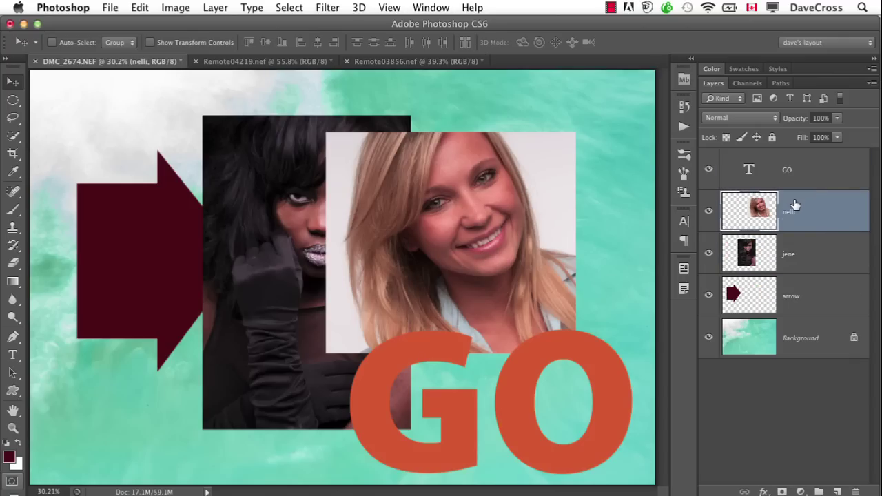
{"action": "left_click", "coordinate": [709, 211]}
{"action": "left_click", "coordinate": [708, 211]}
{"action": "left_click_drag", "start_coordinate": [787, 118], "coordinate": [862, 121]}
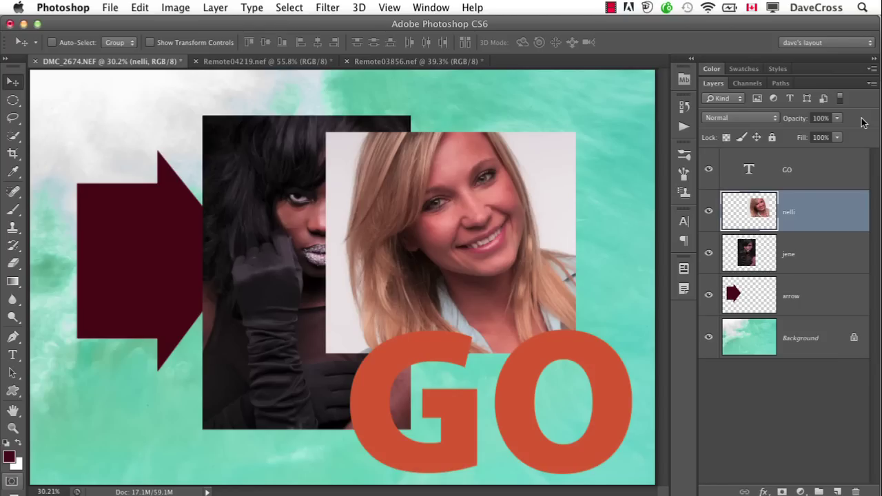